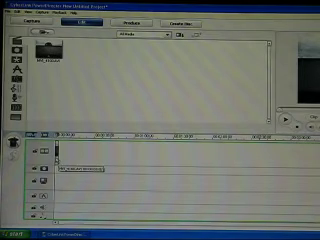
Select the imported MOV clip at the start of the timeline's video track
click(57, 155)
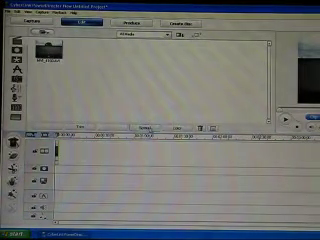
Set the clip's speed multiplier to about 0.60 X in the Video Speed Designer
click(148, 128)
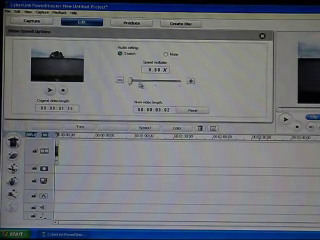
mouse_move(155, 80)
mouse_down()
mouse_move(148, 80)
mouse_move(157, 81)
mouse_up()
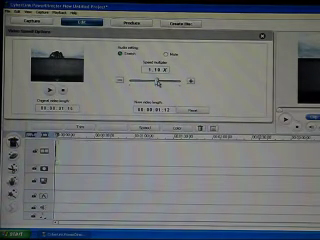
drag(157, 82, 188, 82)
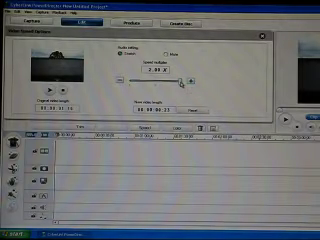
mouse_move(181, 81)
mouse_down()
mouse_move(149, 82)
mouse_move(156, 82)
mouse_up()
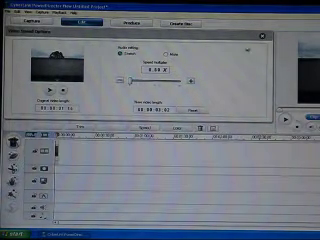
click(262, 36)
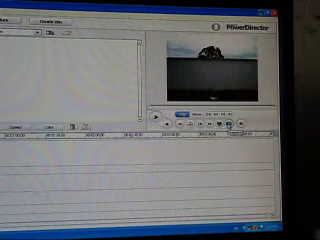
Capture the current tree-landscape frame as a snapshot still in the library
click(229, 124)
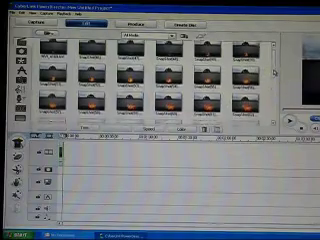
mouse_move(275, 72)
mouse_down()
mouse_move(275, 86)
mouse_move(275, 56)
mouse_up()
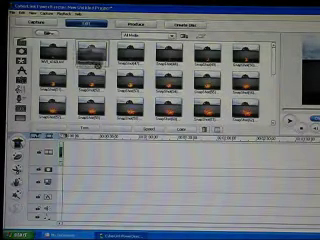
Add two snapshot stills to the video track, each with duration 00:00:01:00
drag(95, 58, 90, 167)
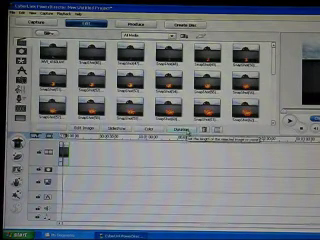
click(183, 157)
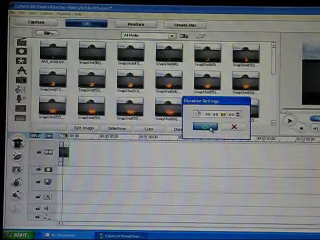
click(206, 126)
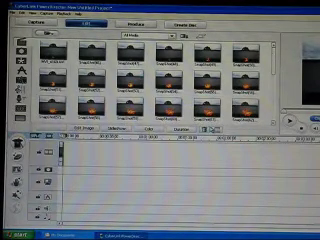
click(131, 55)
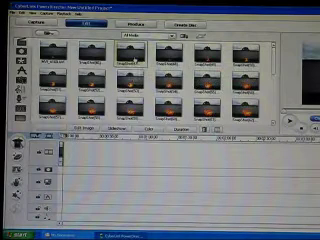
drag(131, 55, 89, 163)
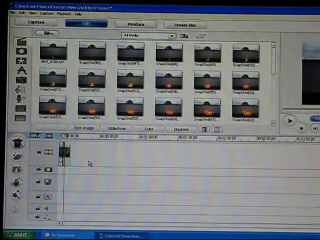
click(181, 129)
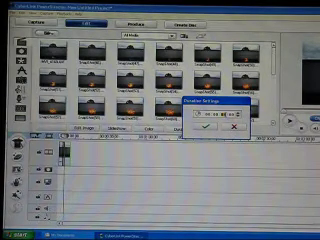
click(205, 126)
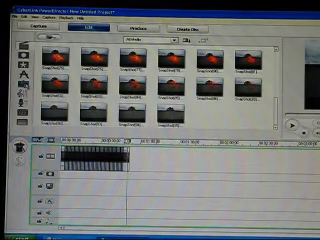
Place a Fade transition after the stills using the F8 library, and adjust its duration
key(F8)
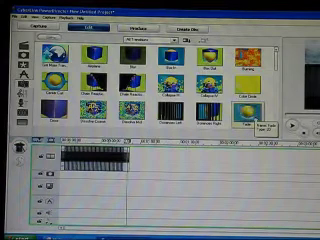
drag(248, 116, 150, 160)
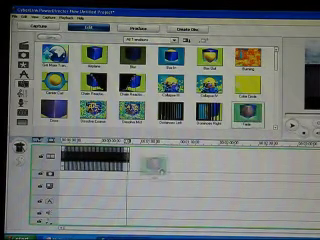
drag(148, 160, 152, 164)
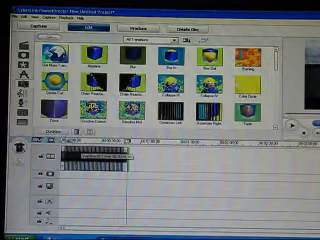
click(54, 131)
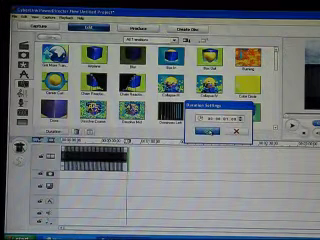
click(209, 130)
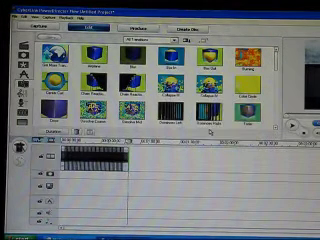